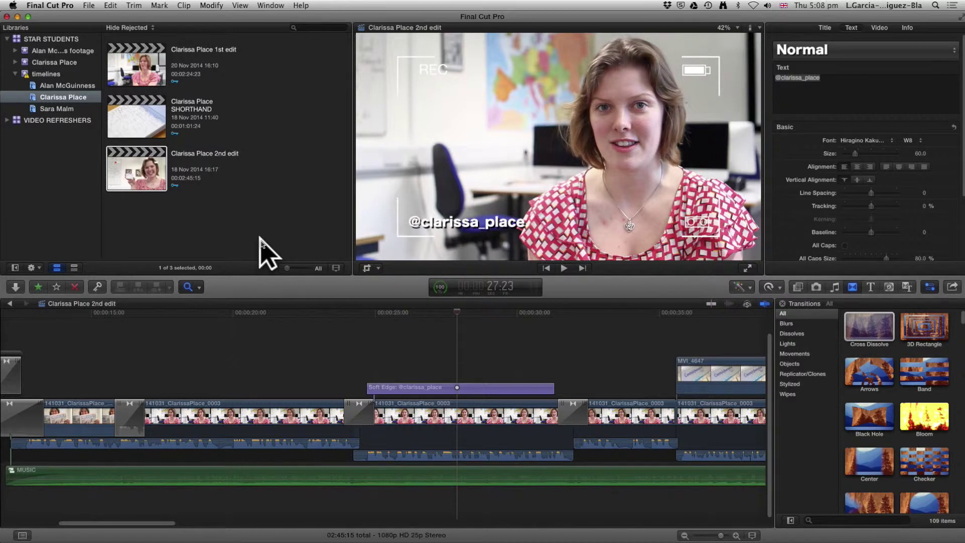
Scrub and play through the 2nd edit timeline, park the playhead near 21 seconds, and open the File menu.
left_click_drag(463, 323, 518, 329)
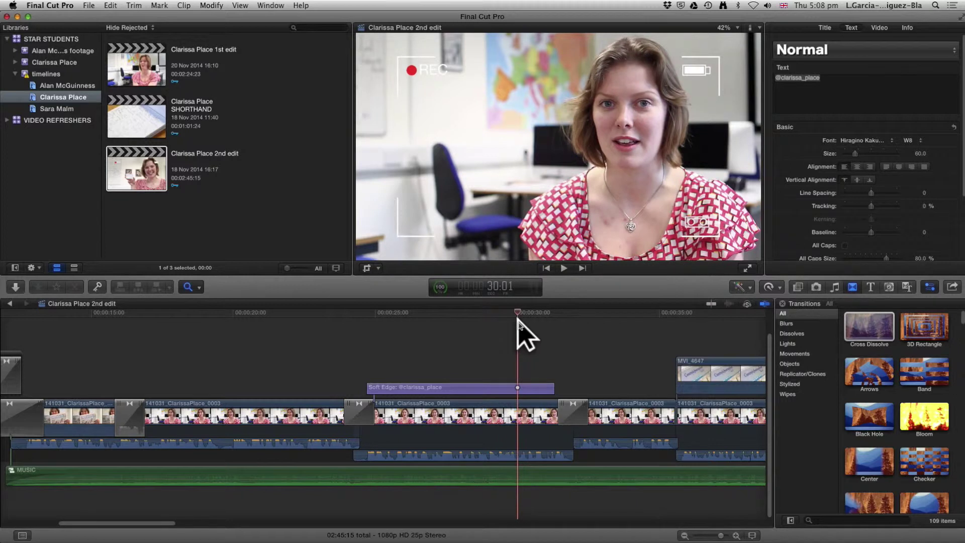
key("z")
left_click(586, 327)
key("space")
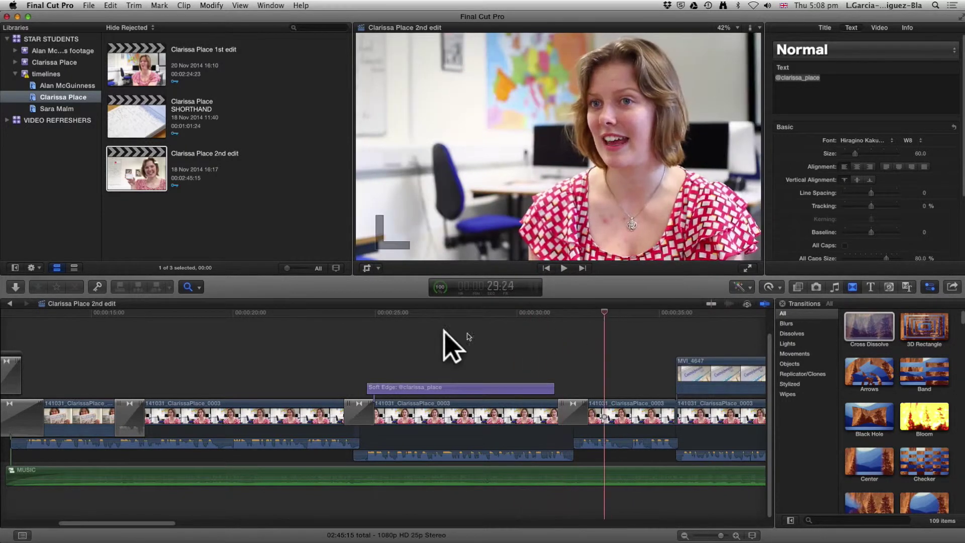
left_click(281, 342)
key("z")
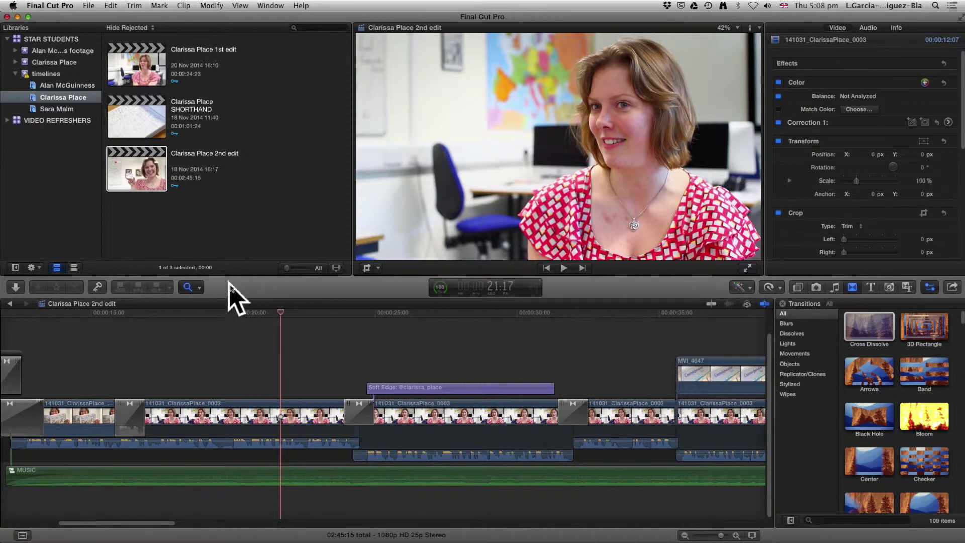
left_click(89, 6)
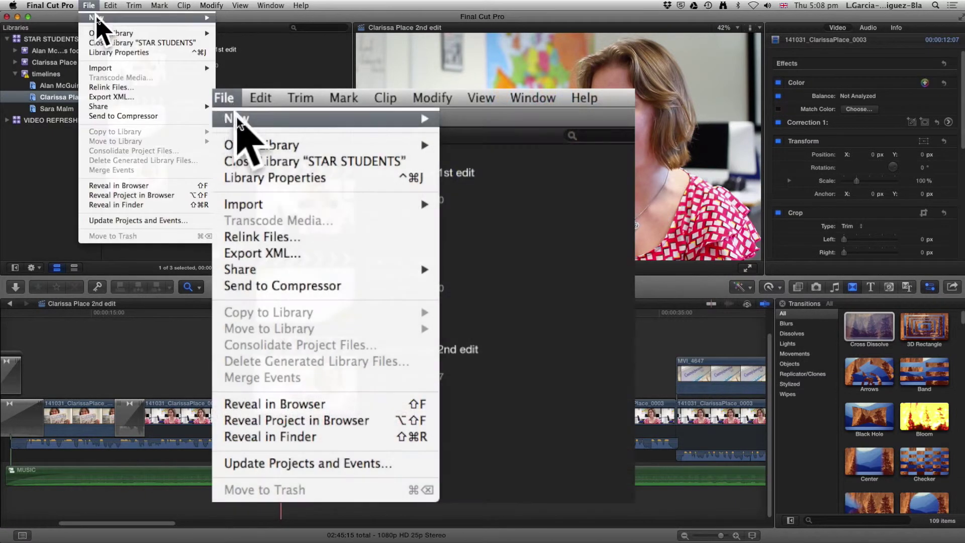
Choose Share > Master File (default) to start a master file export of the timeline.
mouse_move(122, 108)
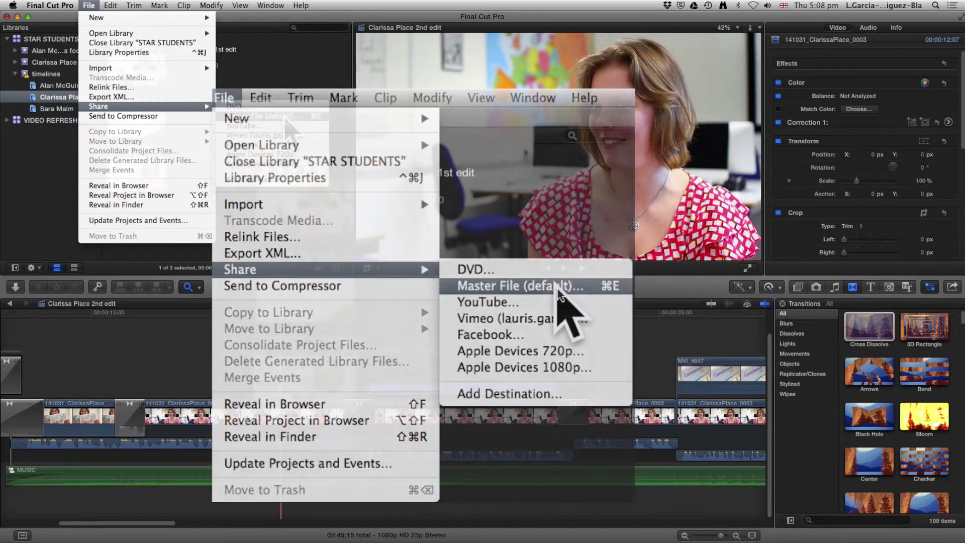
left_click(283, 114)
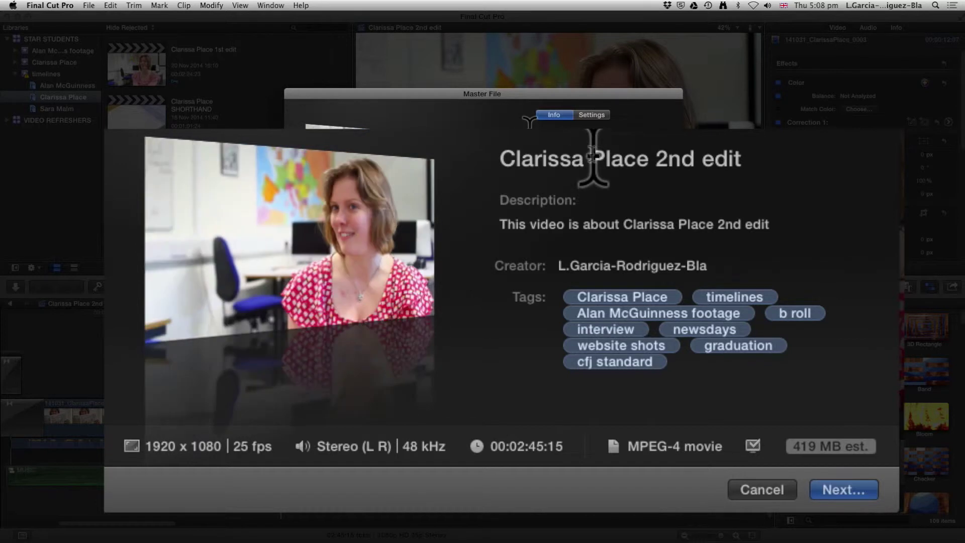
Retitle the export from 'Clarissa Place 2nd edit' to 'Clarissa Place all done'.
left_click(520, 156)
left_click_drag(764, 156, 657, 156)
type("final c")
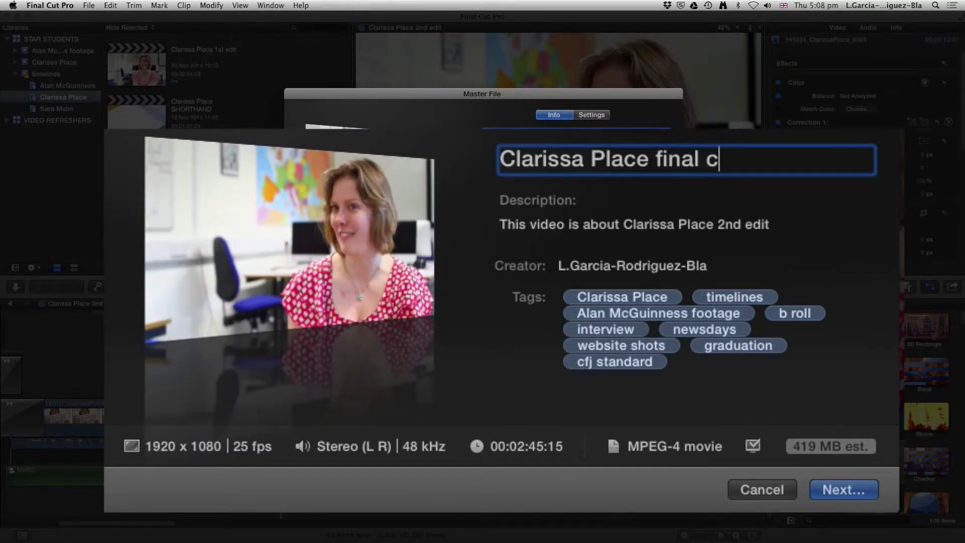
type("ut")
key("BackSpace")
key("BackSpace")
key("BackSpace")
key("BackSpace")
key("BackSpace")
key("BackSpace")
key("BackSpace")
key("BackSpace")
key("BackSpace")
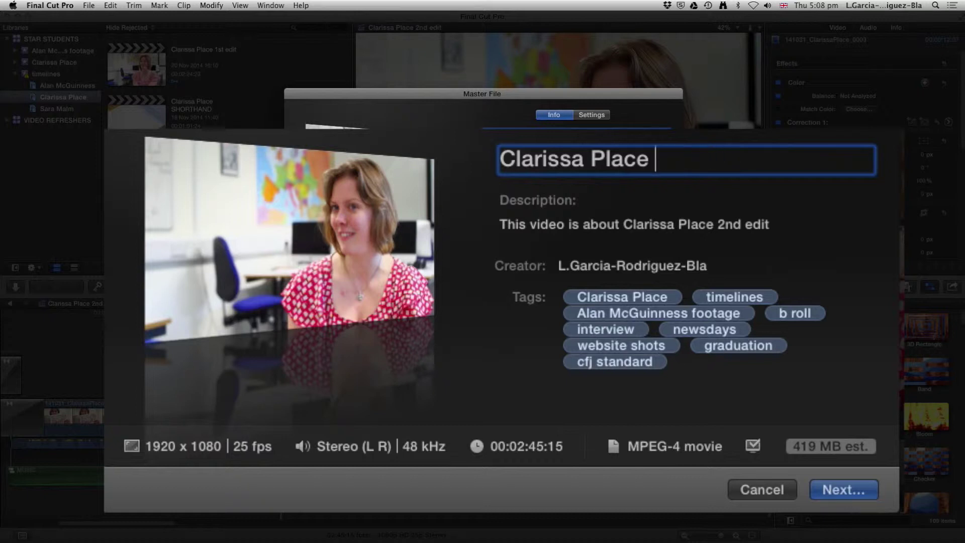
type("all done")
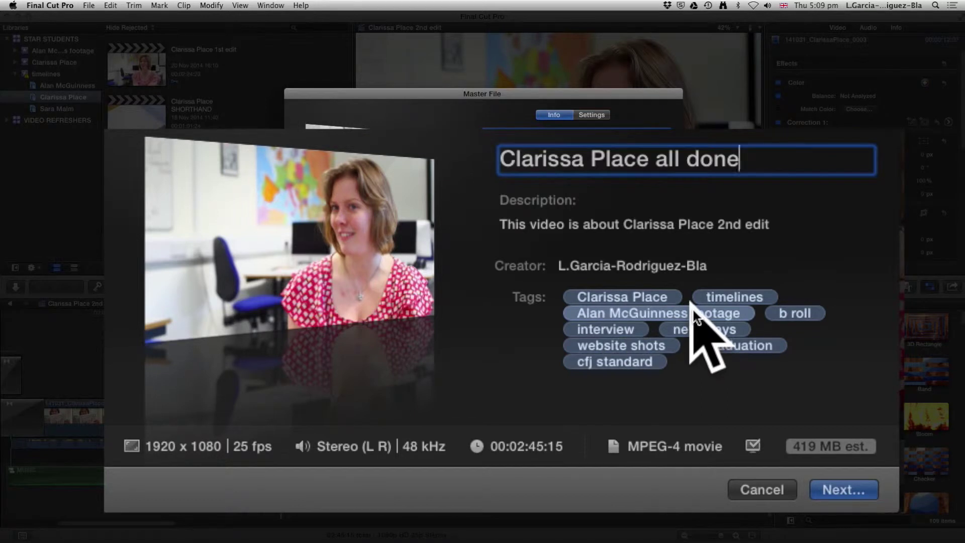
Delete the website shots and footage tags and add a 'journalism' tag.
left_click(641, 346)
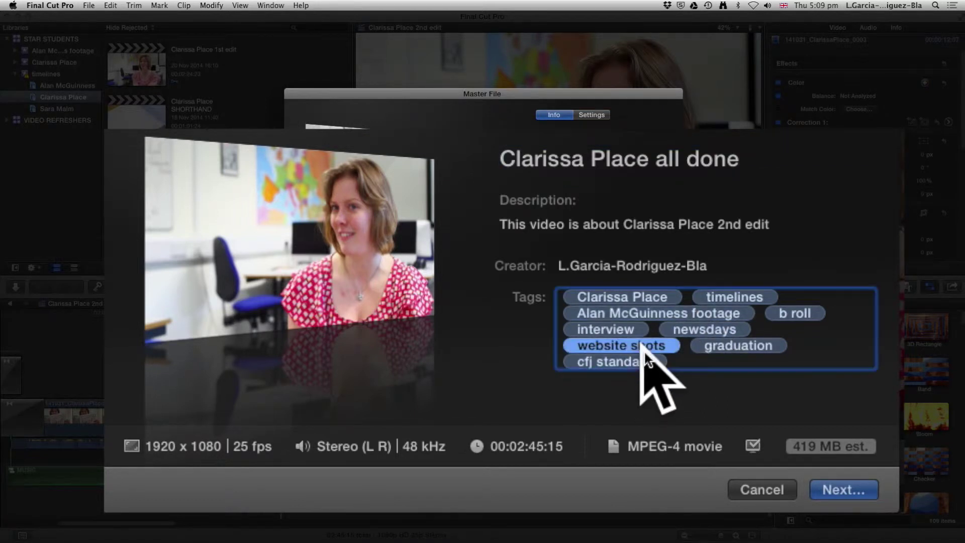
key("BackSpace")
left_click(719, 309)
key("BackSpace")
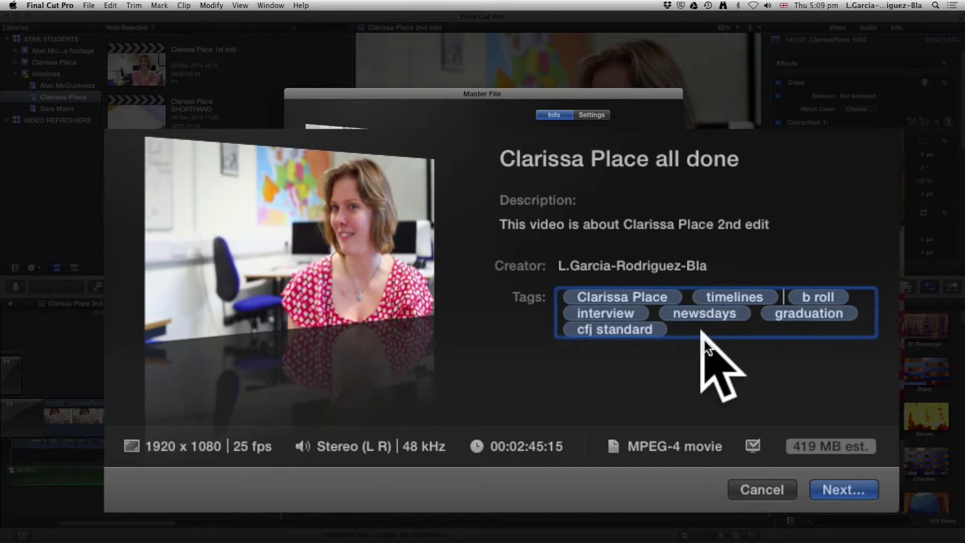
type("journalism")
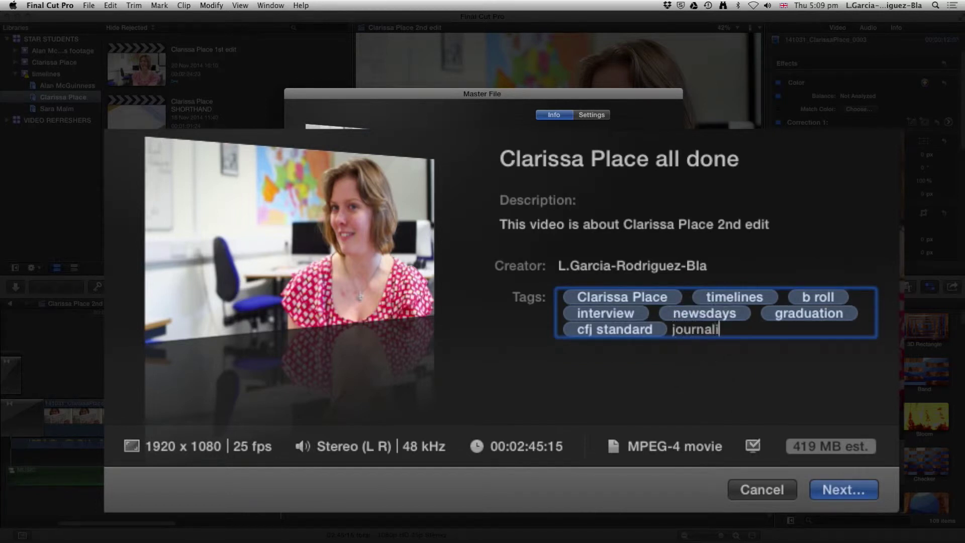
key("Return")
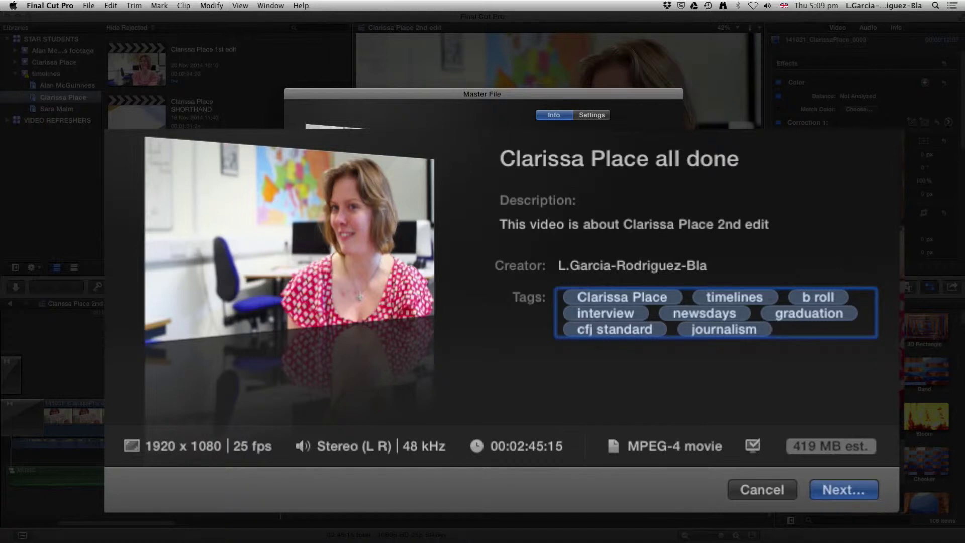
In export Settings, switch Format between Computer and Video and Audio, ending on Video and Audio.
left_click(594, 117)
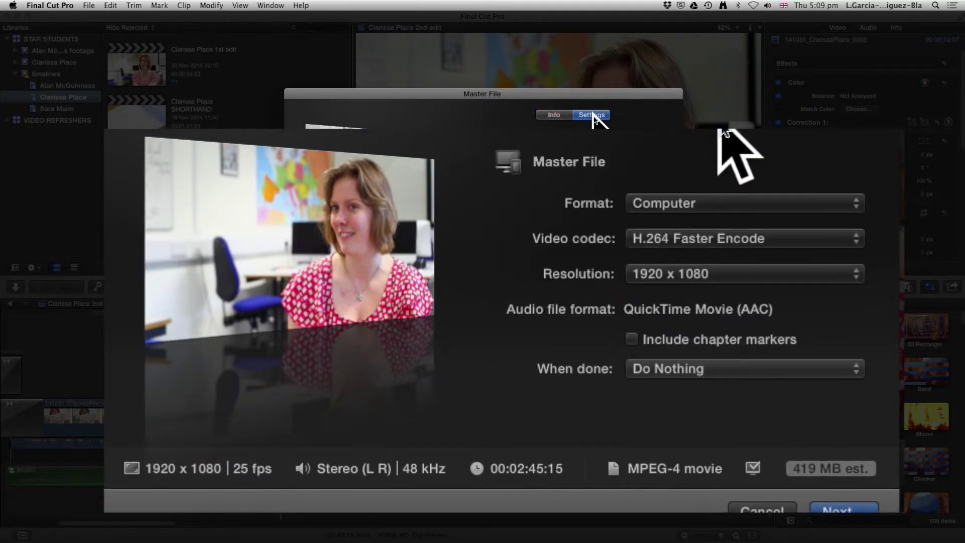
left_click(635, 203)
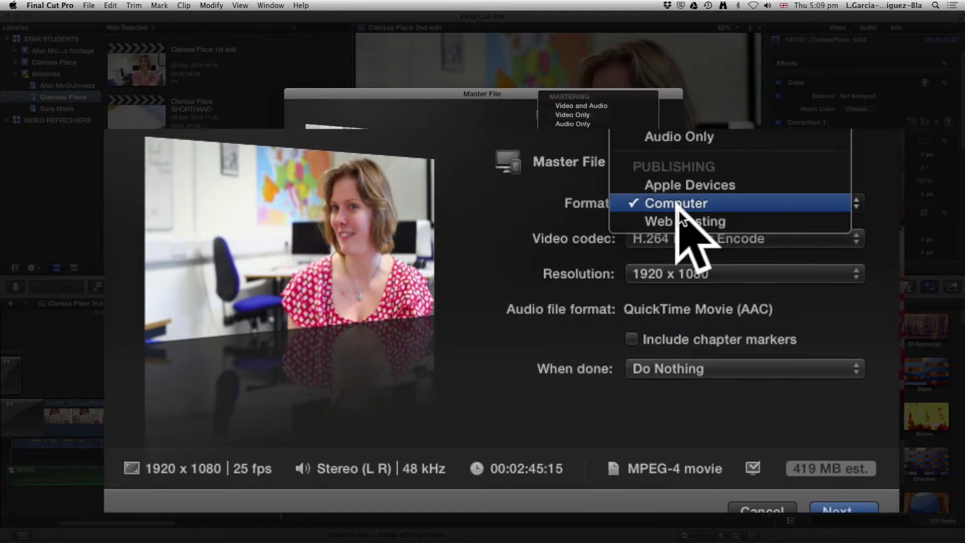
left_click(580, 106)
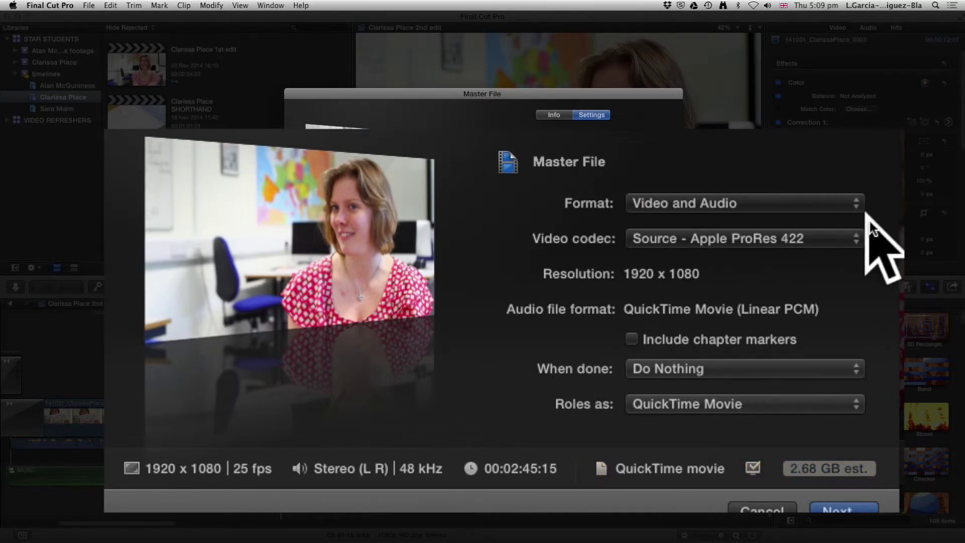
left_click(787, 207)
left_click(726, 305)
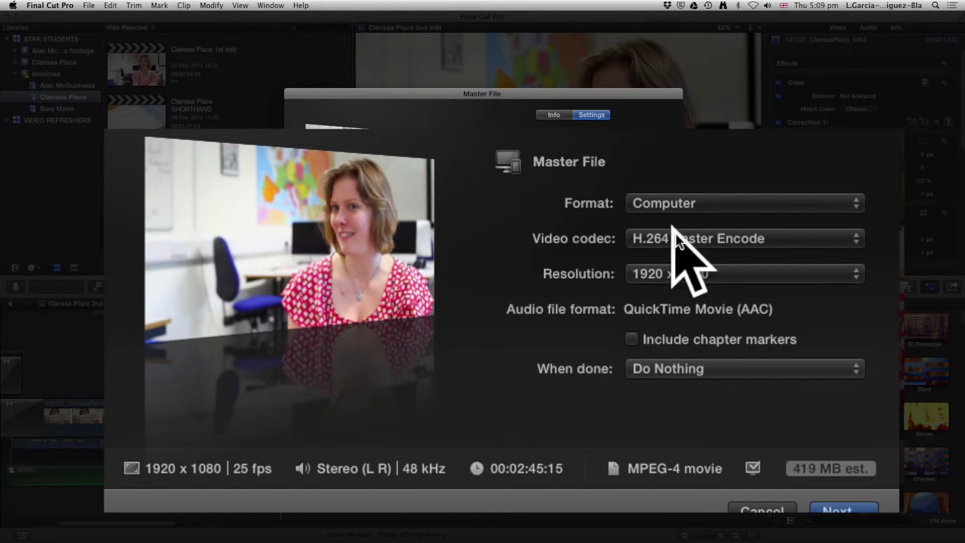
left_click(666, 203)
left_click(576, 106)
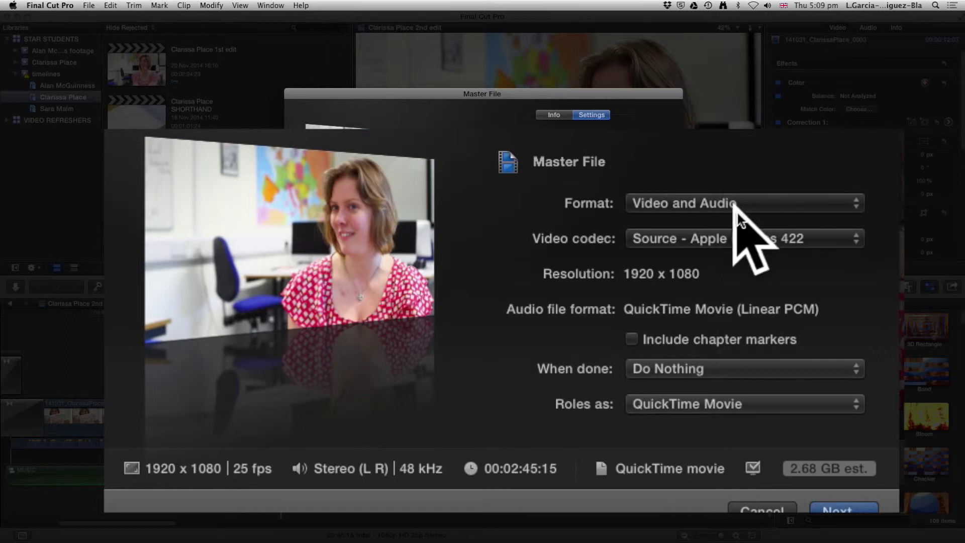
left_click(704, 210)
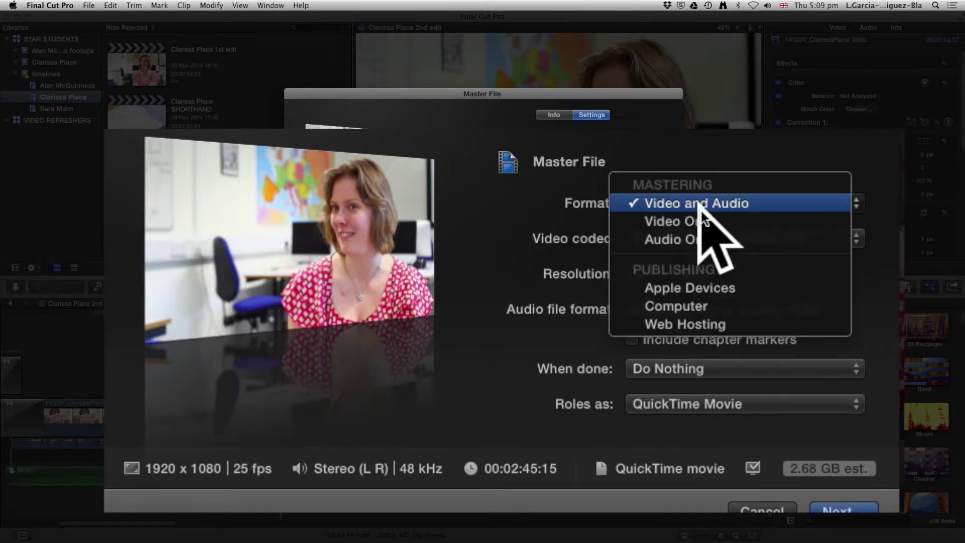
left_click(701, 210)
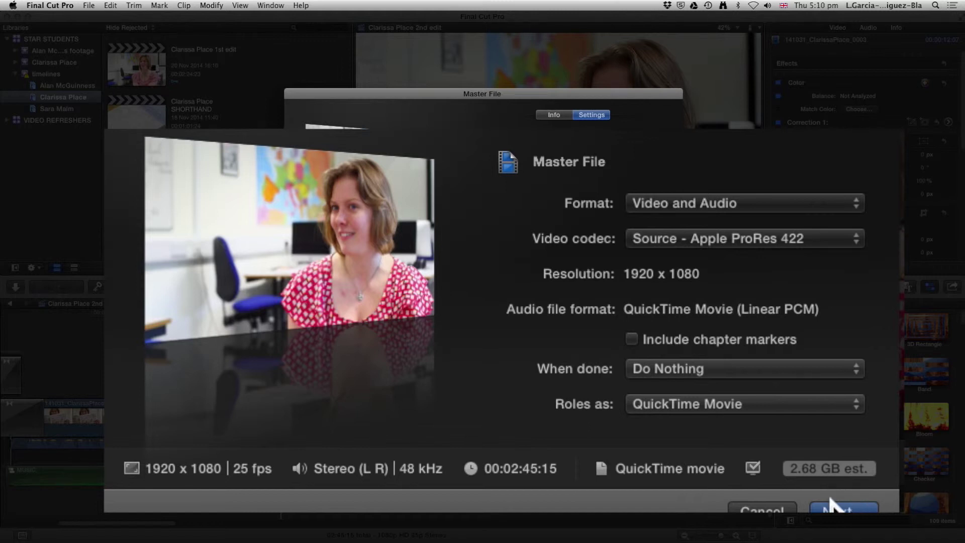
Set the export format to Computer at 1920 x 1080 resolution and proceed to saving.
left_click(686, 197)
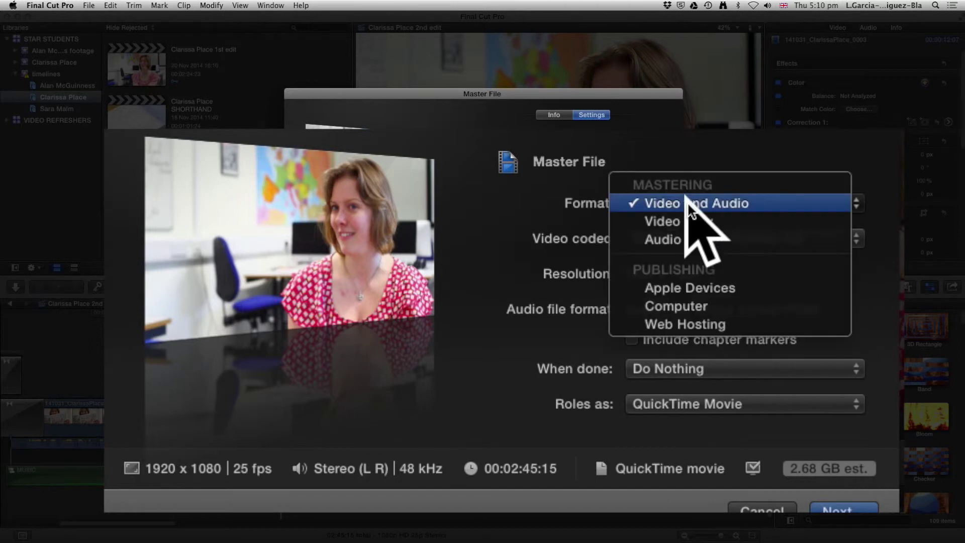
left_click(695, 309)
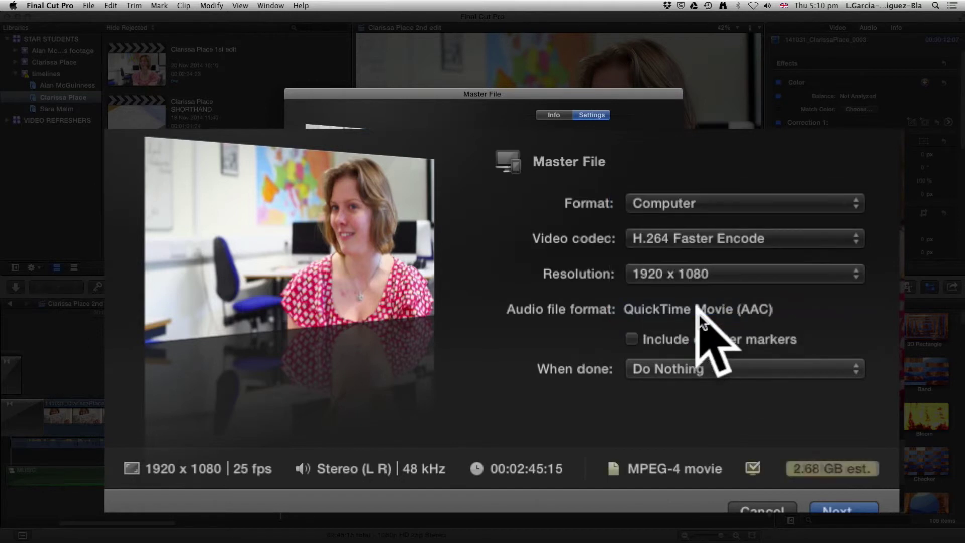
left_click(687, 280)
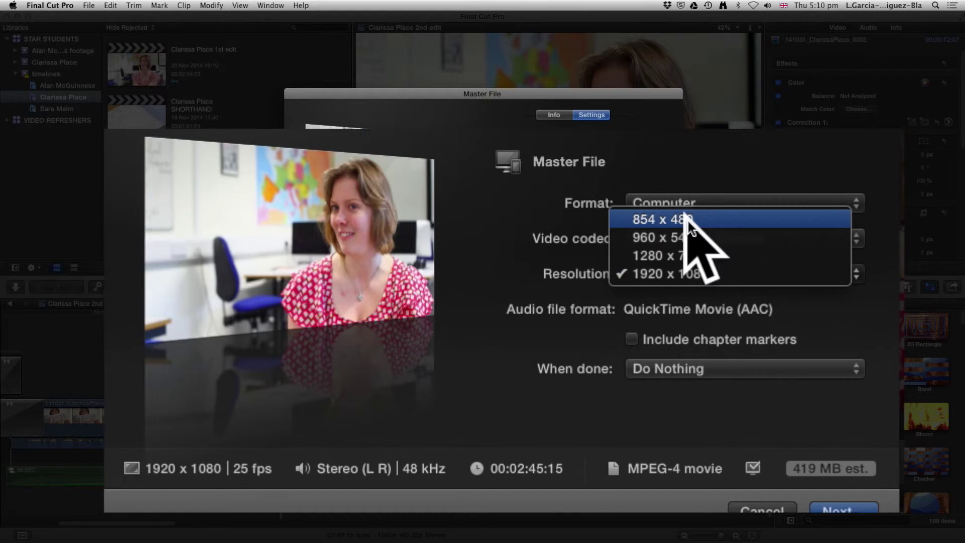
left_click(684, 275)
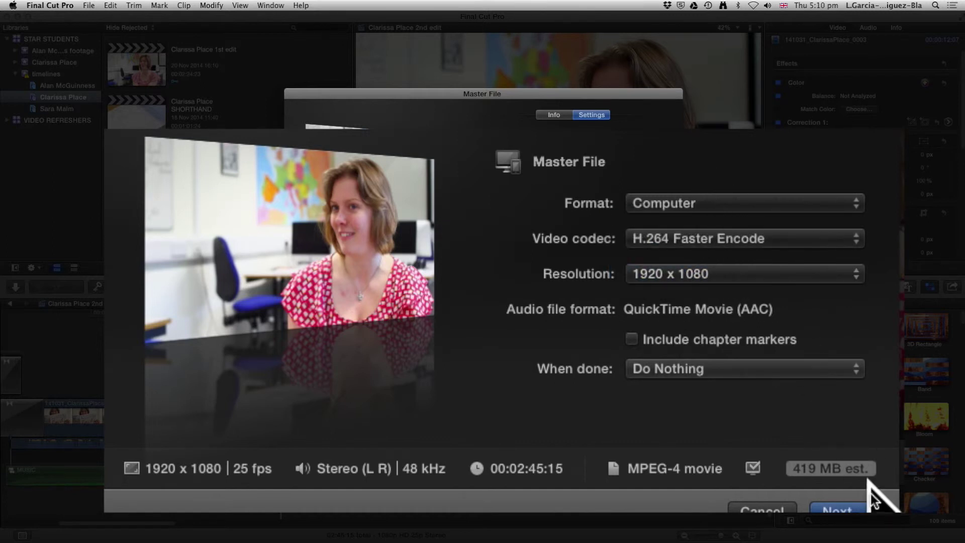
left_click(840, 510)
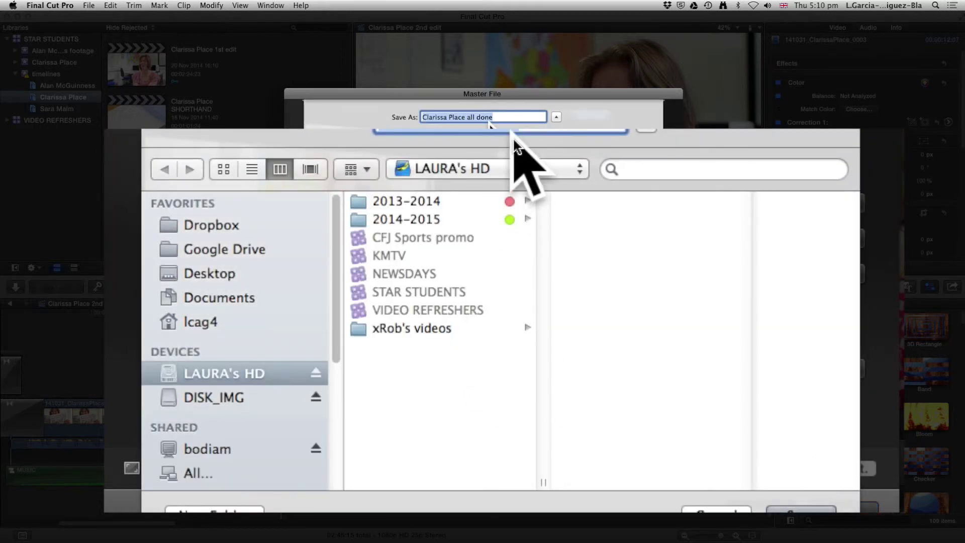
Save the master file as 'Clarissa Place final' on the Desktop.
left_click(500, 117)
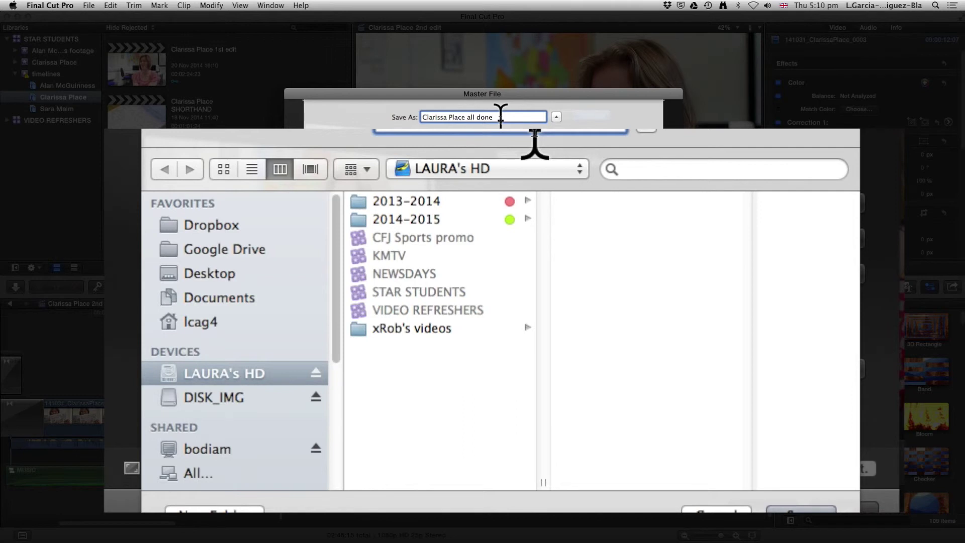
left_click_drag(501, 118, 466, 117)
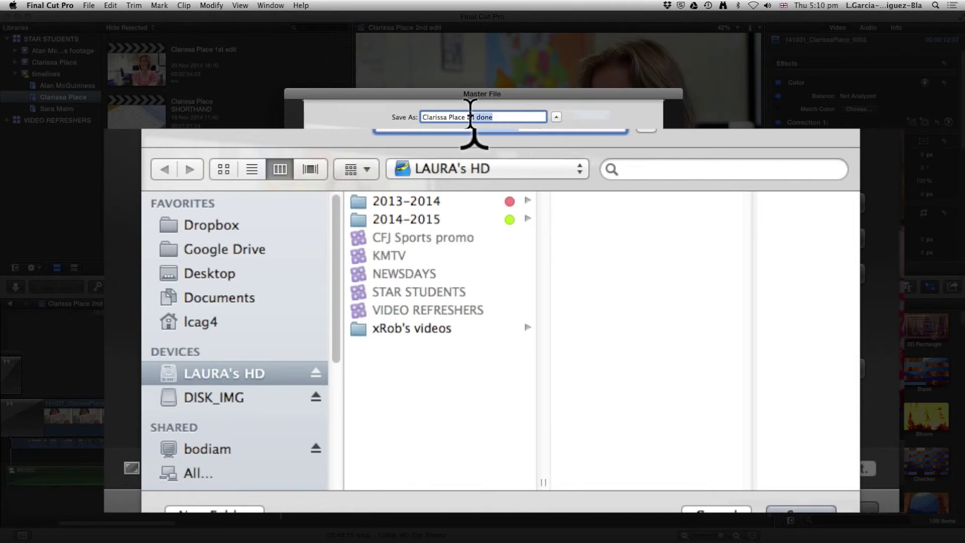
type("final")
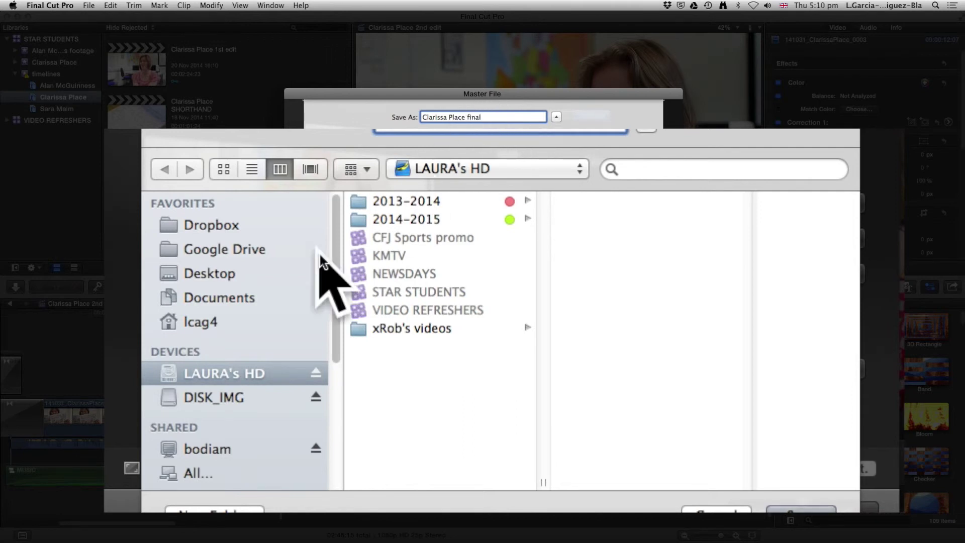
left_click(217, 278)
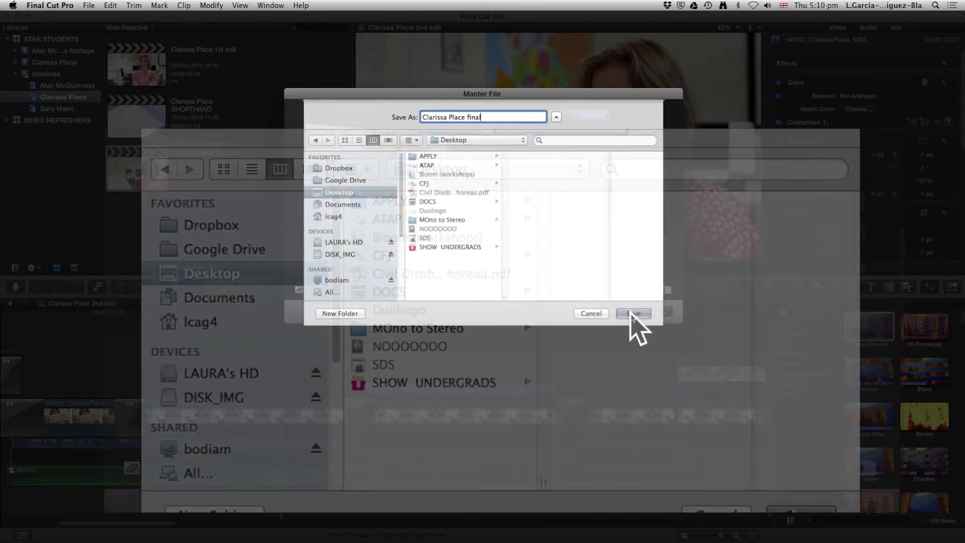
left_click(633, 313)
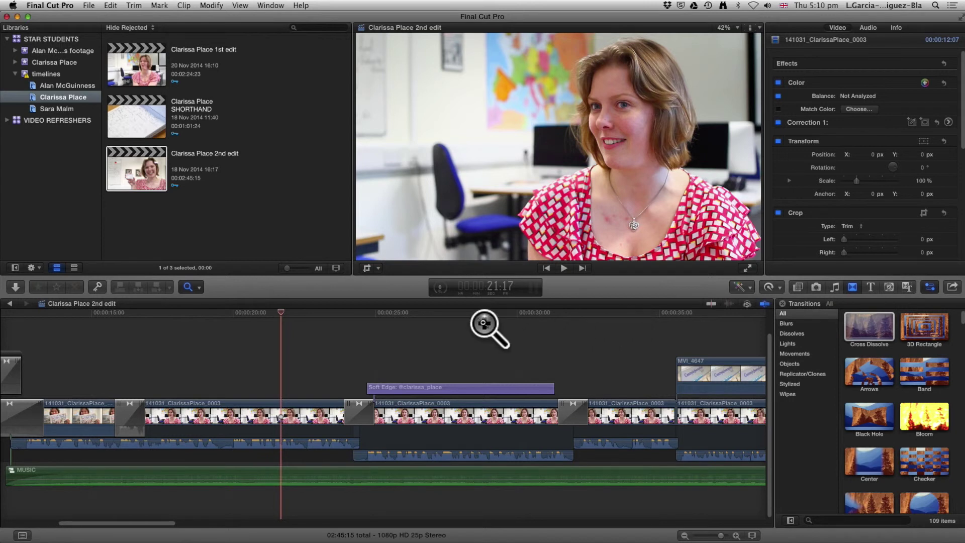
Show the Background Tasks window to follow the Sharing export's progress.
left_click(440, 297)
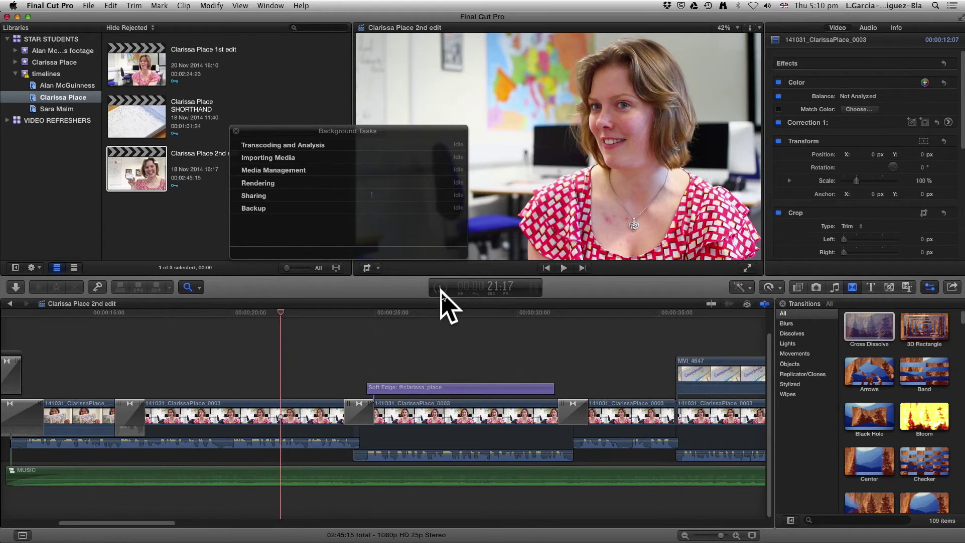